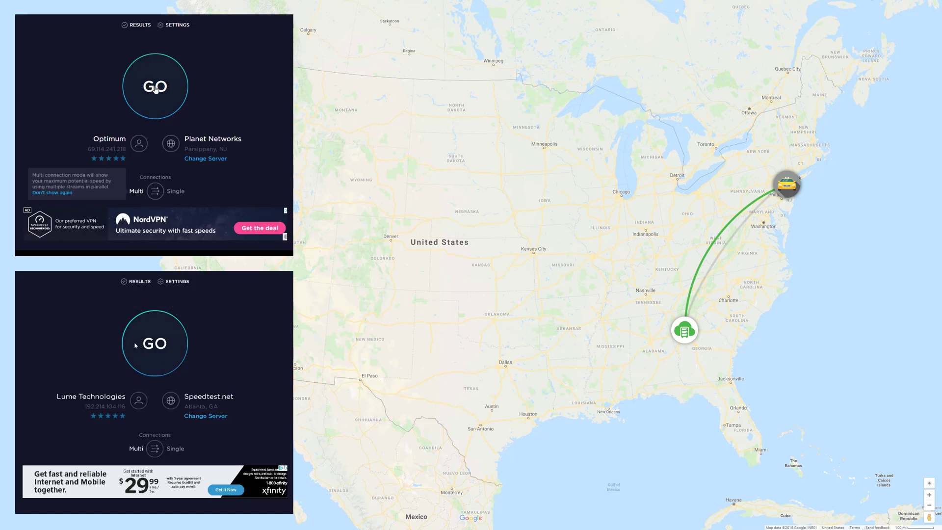
# - Run the Speedtest on both connections at once in the side-by-side panels
pyautogui.click(176, 98)
pyautogui.click(135, 345)
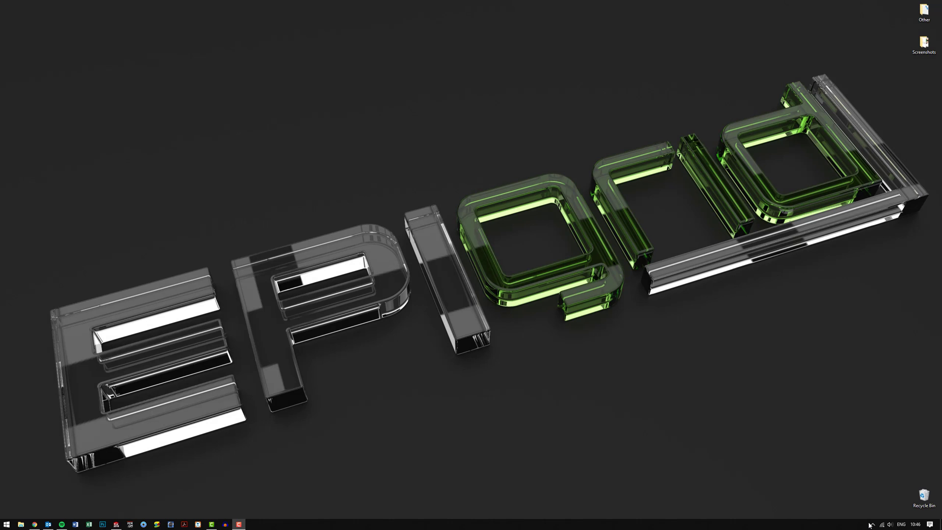
# - Launch Cisco AnyConnect from the hidden tray icons and start the VPN connection
pyautogui.click(871, 524)
pyautogui.click(888, 496)
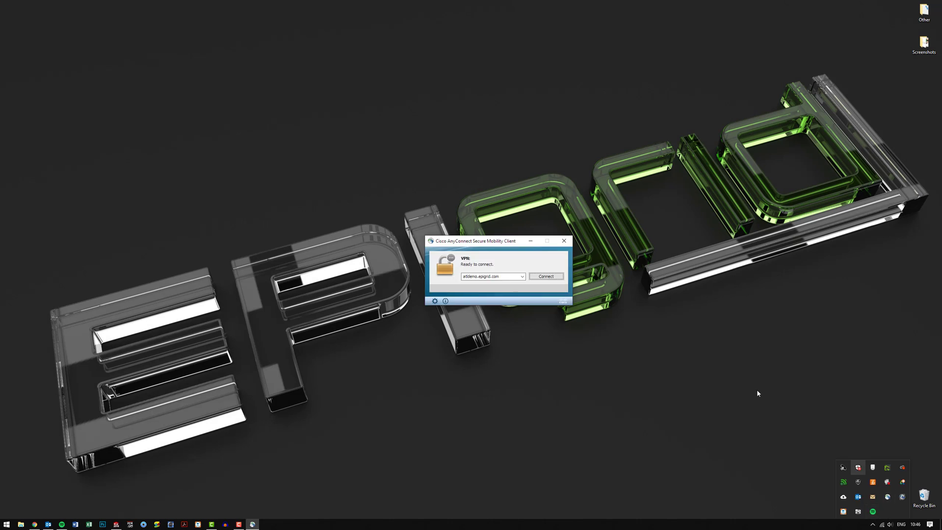
pyautogui.click(550, 277)
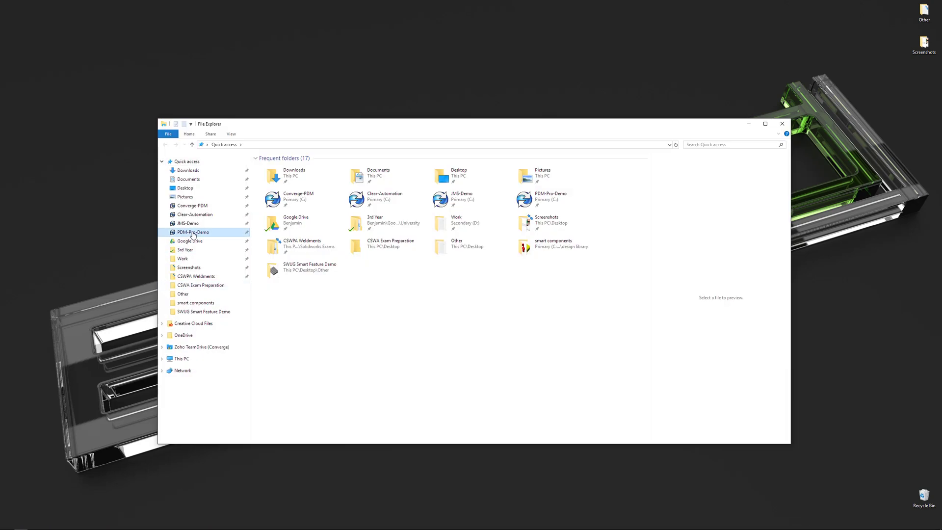
# - Log into the PDM-Pro-Demo vault and open grasp 1-1 assembly from Demo > Arm Assist
pyautogui.click(192, 233)
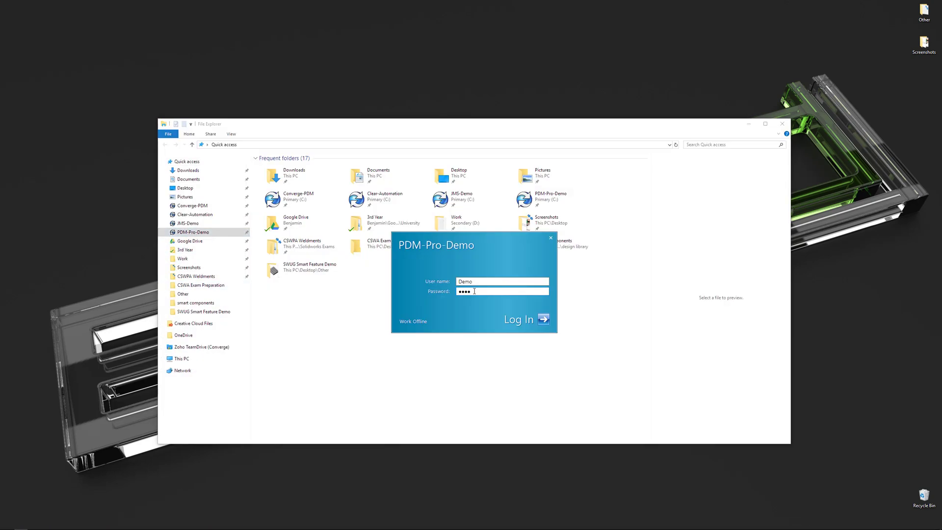
pyautogui.click(543, 319)
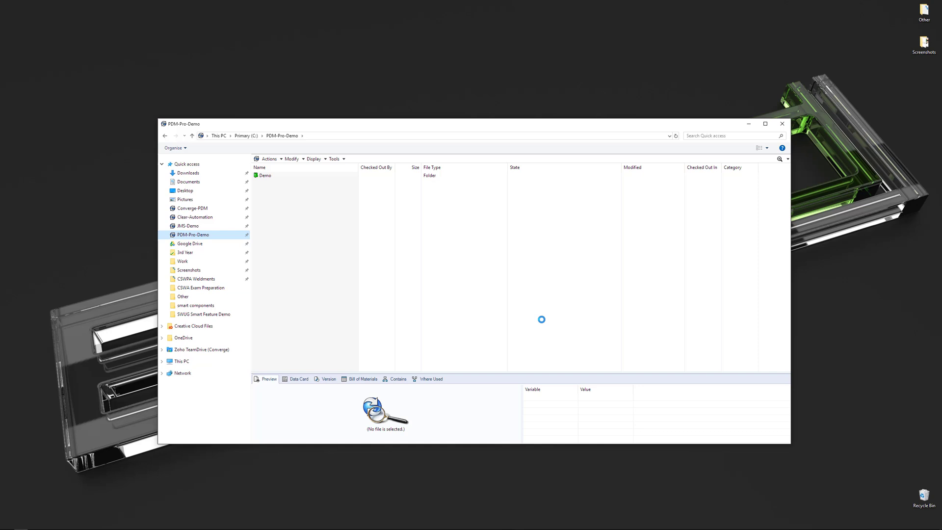
pyautogui.doubleClick(265, 175)
pyautogui.doubleClick(271, 176)
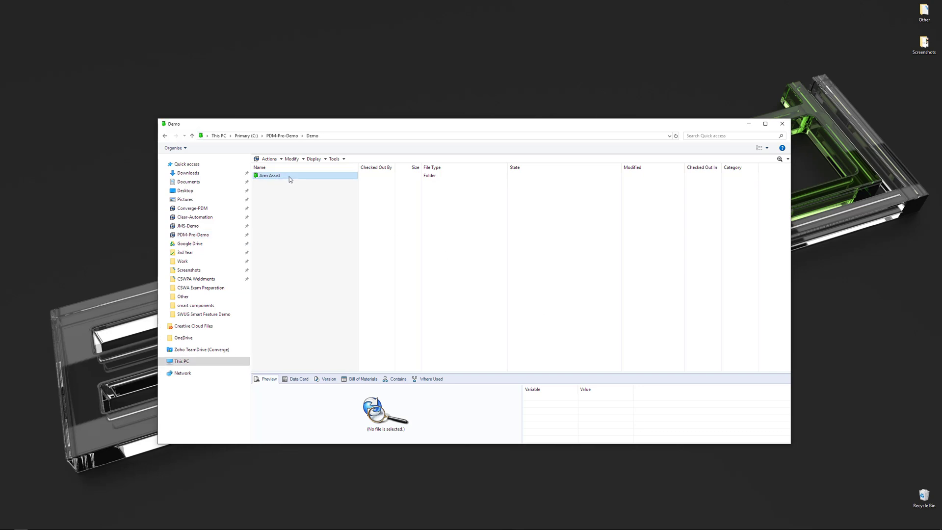
pyautogui.click(289, 177)
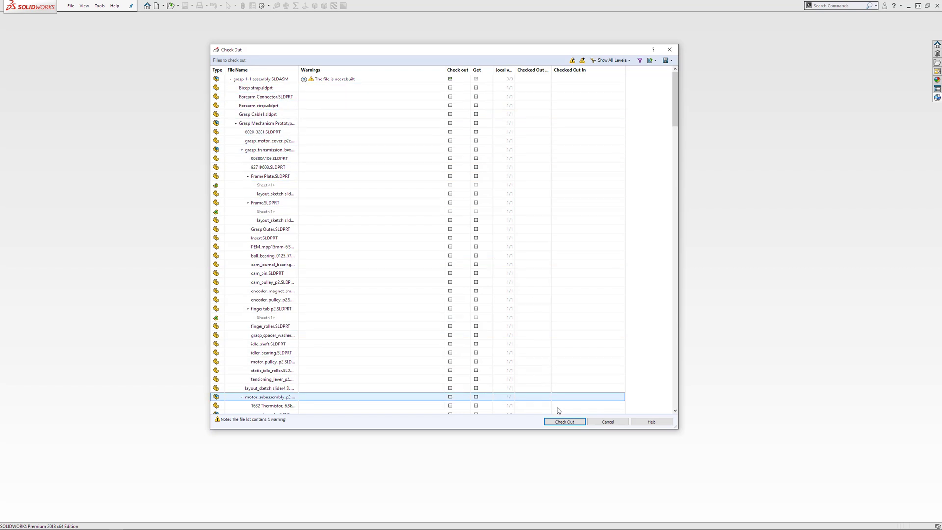
# - Check out and open the grasp 1-1 assembly, turning the view toward the hand
pyautogui.click(560, 423)
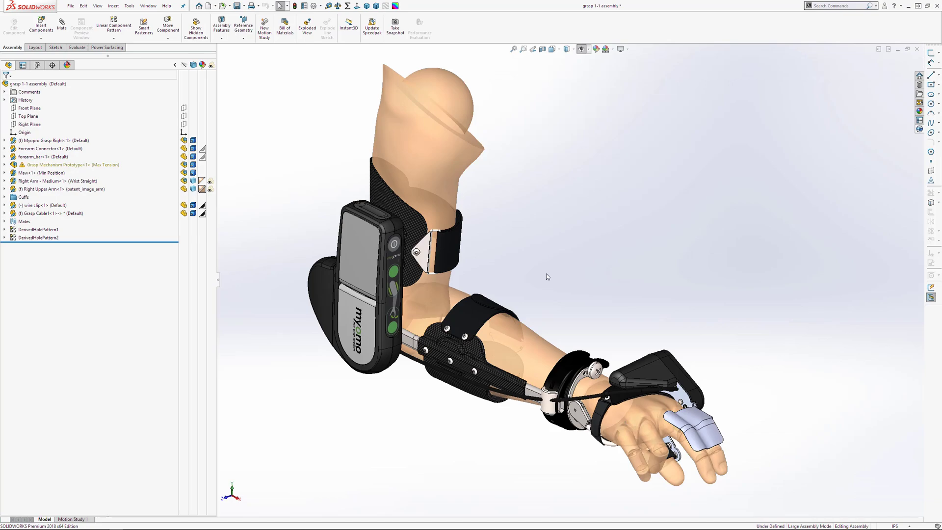
pyautogui.moveTo(564, 466); pyautogui.dragTo(775, 434, button='middle')
pyautogui.scroll(-3, 775, 433)
pyautogui.scroll(-2, 775, 434)
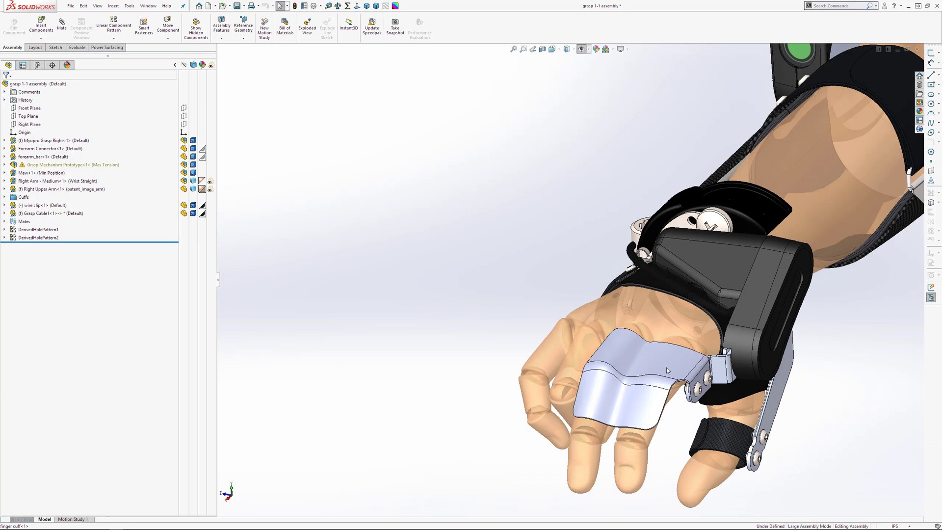
# - Open the finger cuff part on its own, checked out for editing, and show its vault status
pyautogui.click(667, 367)
pyautogui.click(688, 325)
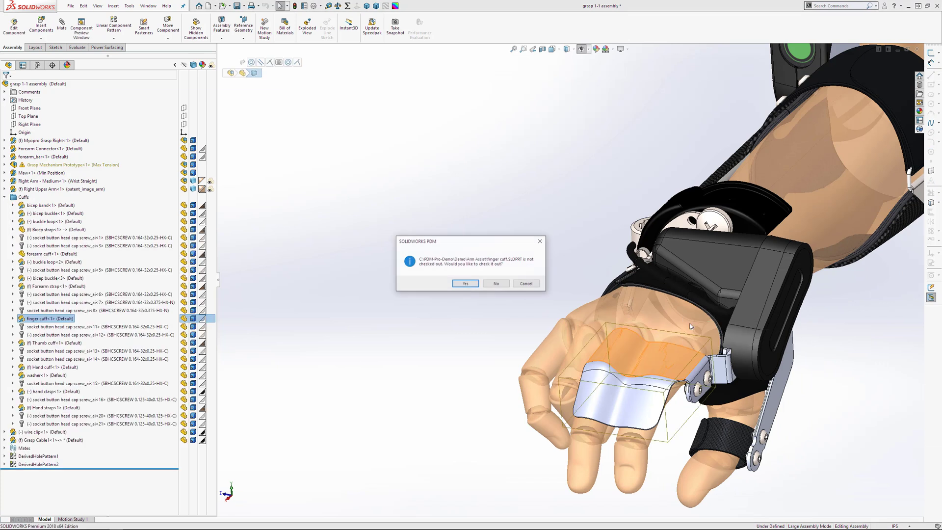
pyautogui.click(474, 283)
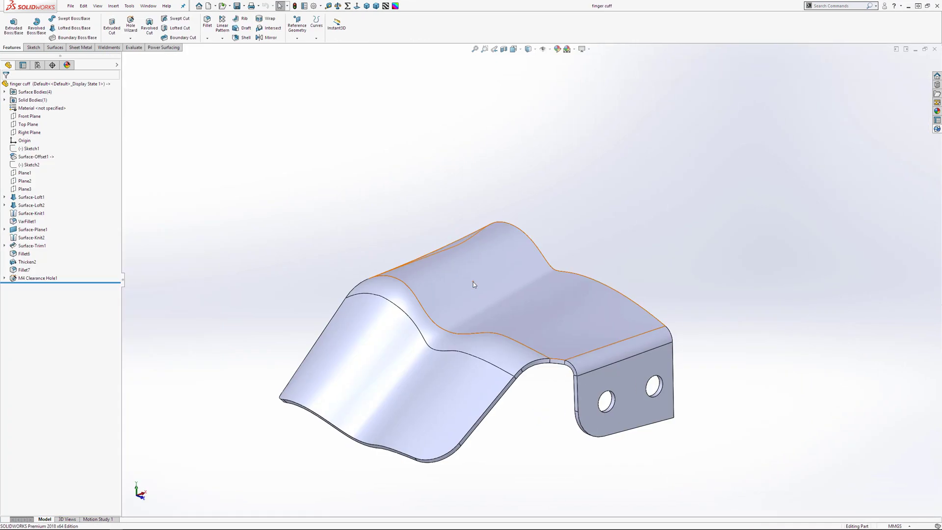
pyautogui.click(936, 129)
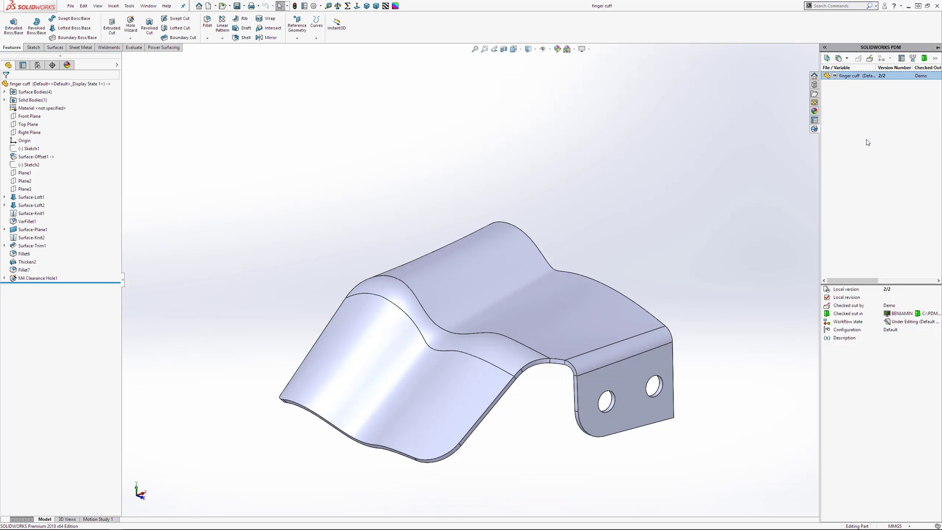
# - Roll back before VarFillet1 and trim a window through the cuff's top surface using an offset outline
pyautogui.rightClick(26, 221)
pyautogui.click(55, 197)
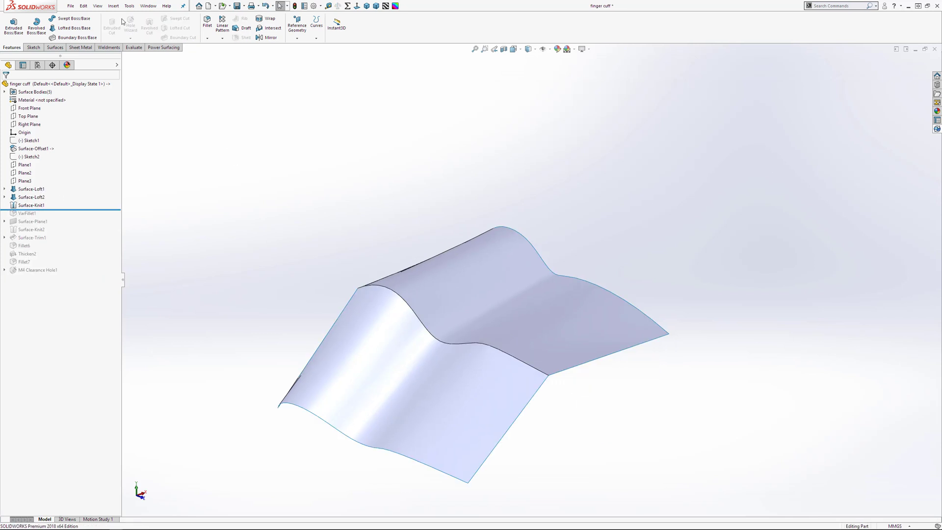
pyautogui.click(129, 6)
pyautogui.click(264, 177)
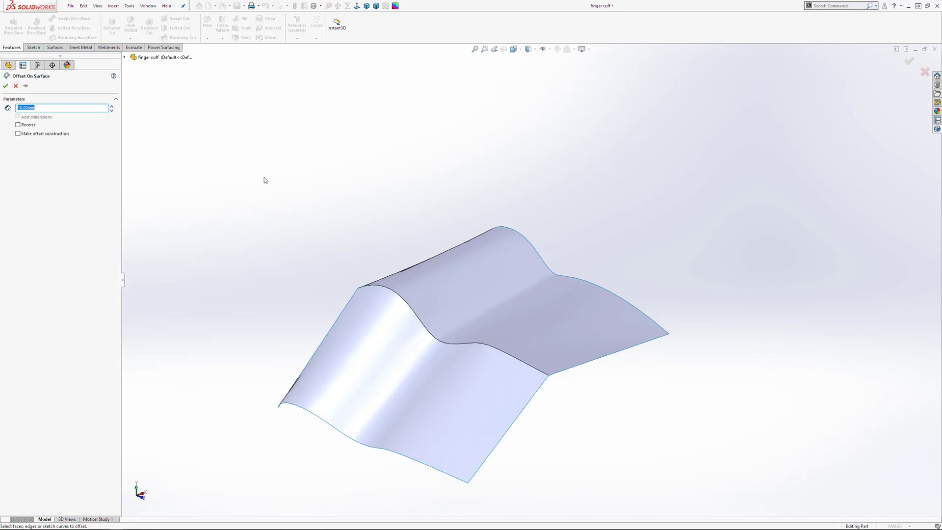
pyautogui.click(515, 321)
pyautogui.press('Return')
pyautogui.click(54, 47)
pyautogui.click(273, 28)
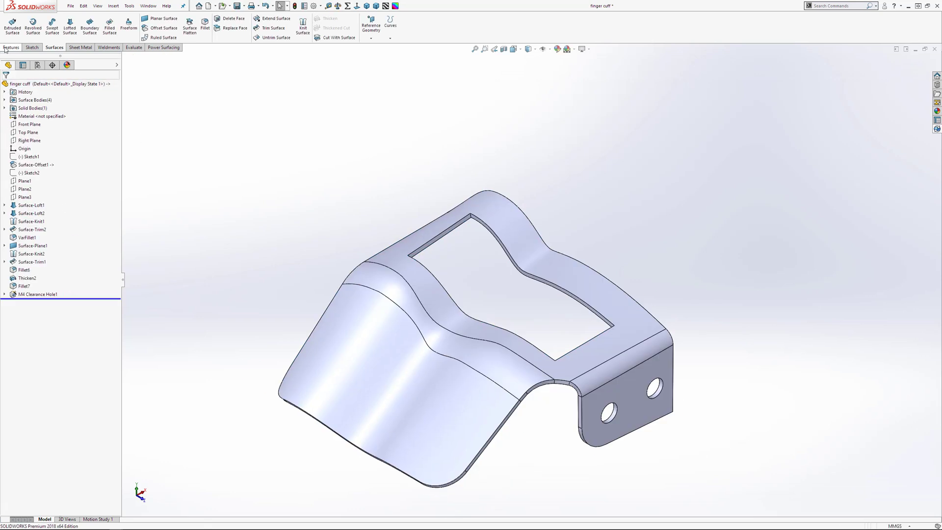
# - Round the window's inner edge loop with a 5 mm fillet
pyautogui.click(10, 47)
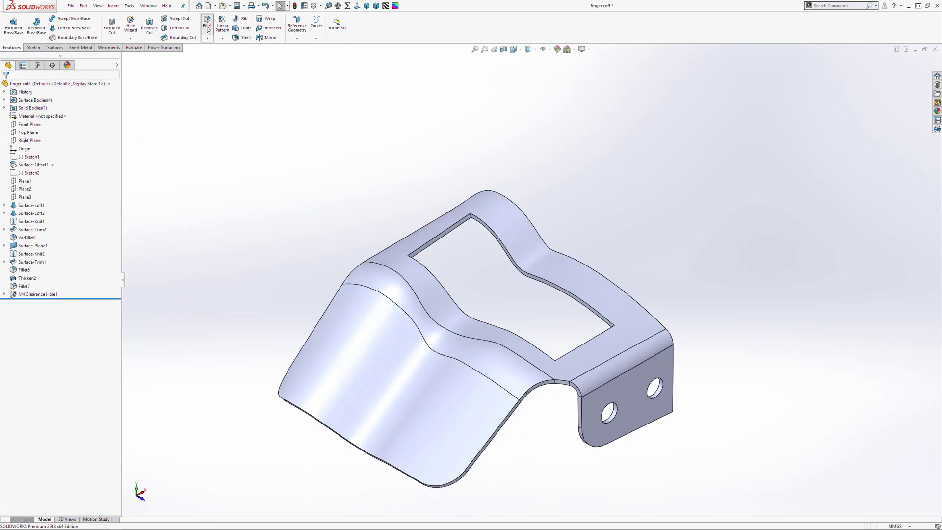
pyautogui.click(207, 24)
pyautogui.scroll(-5, 512, 204)
pyautogui.click(512, 205)
pyautogui.scroll(5, 512, 205)
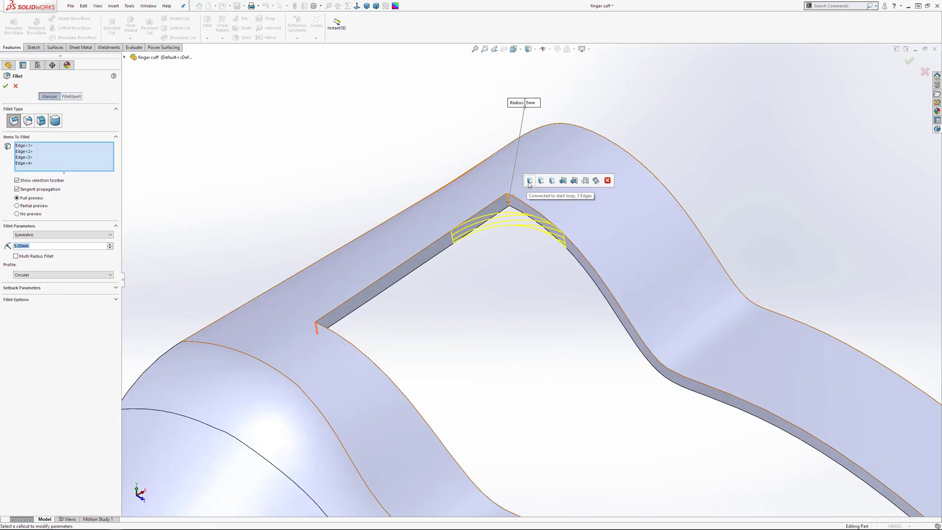
pyautogui.press('Return')
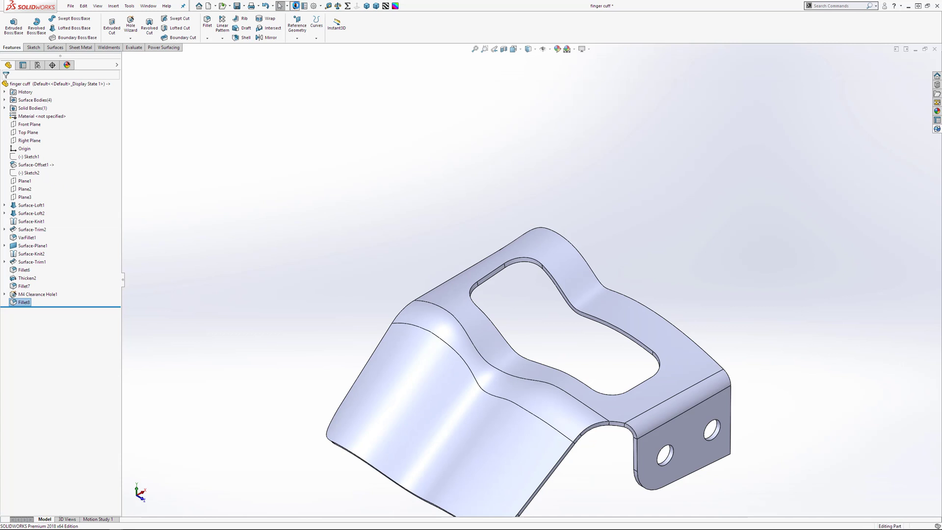
# - Save the finger cuff part and check it into the vault
pyautogui.click(937, 129)
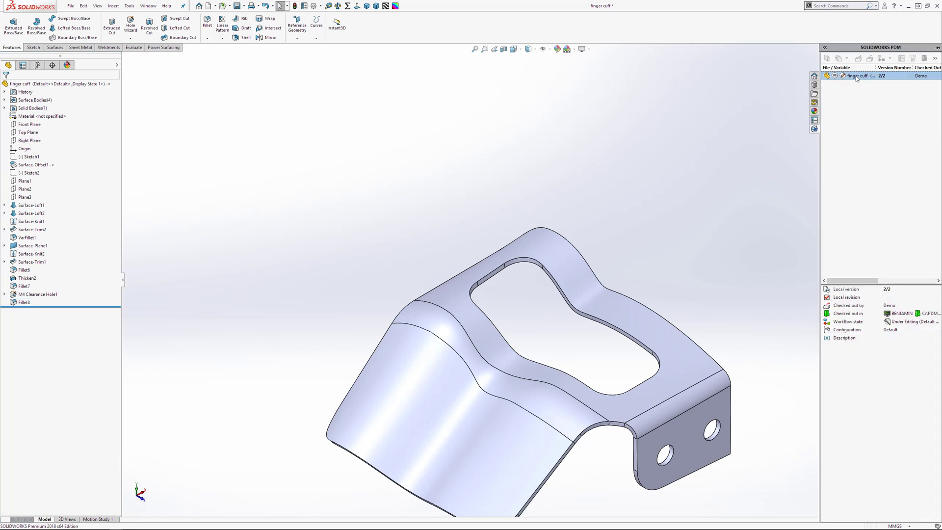
pyautogui.hotkey('ctrl', 's')
pyautogui.click(869, 58)
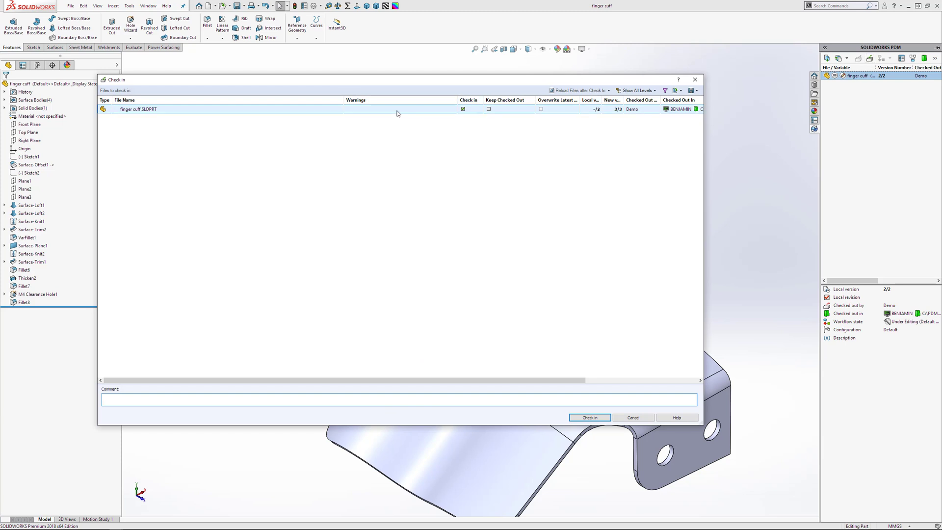
pyautogui.click(589, 418)
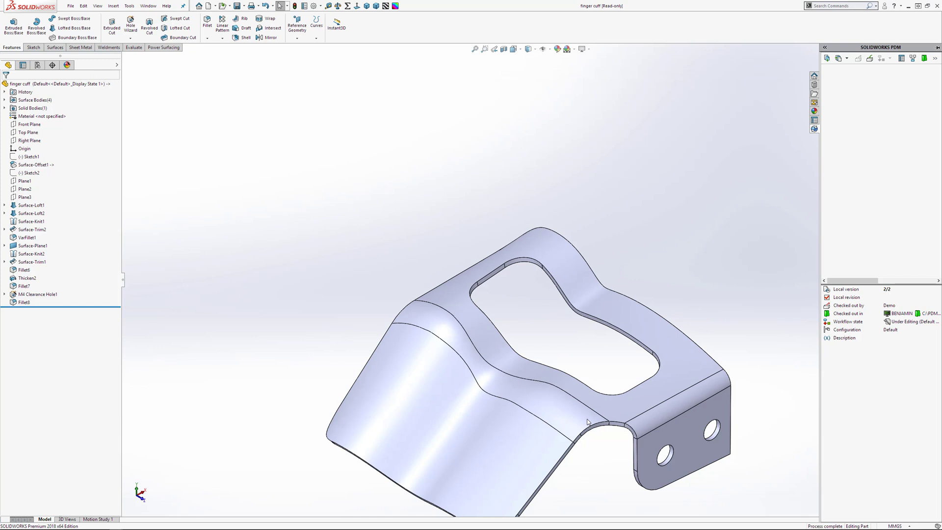
# - Close the finger cuff part and orbit the grasp 1-1 assembly to see the cuff's new window
pyautogui.click(683, 276)
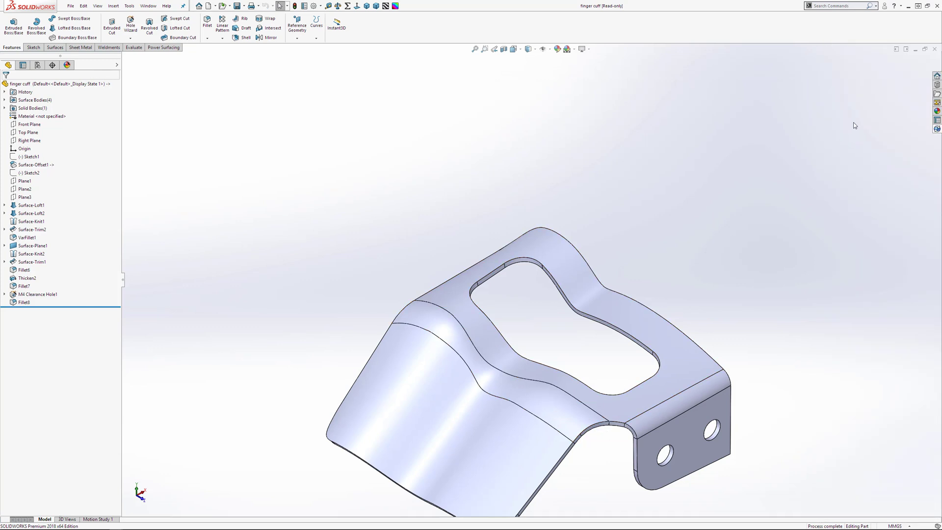
pyautogui.click(934, 50)
pyautogui.scroll(3, 526, 269)
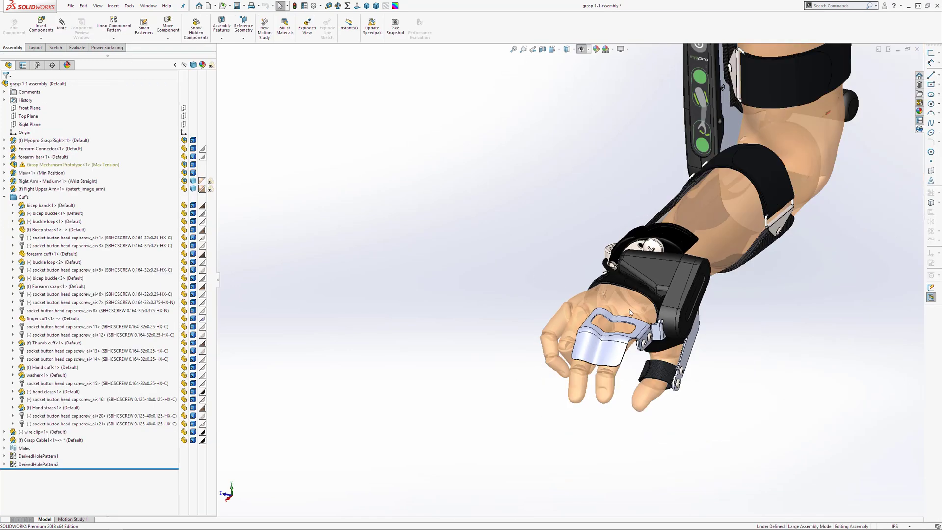
pyautogui.moveTo(631, 314); pyautogui.dragTo(633, 367, button='middle')
pyautogui.scroll(-3, 625, 337)
pyautogui.scroll(-3, 624, 337)
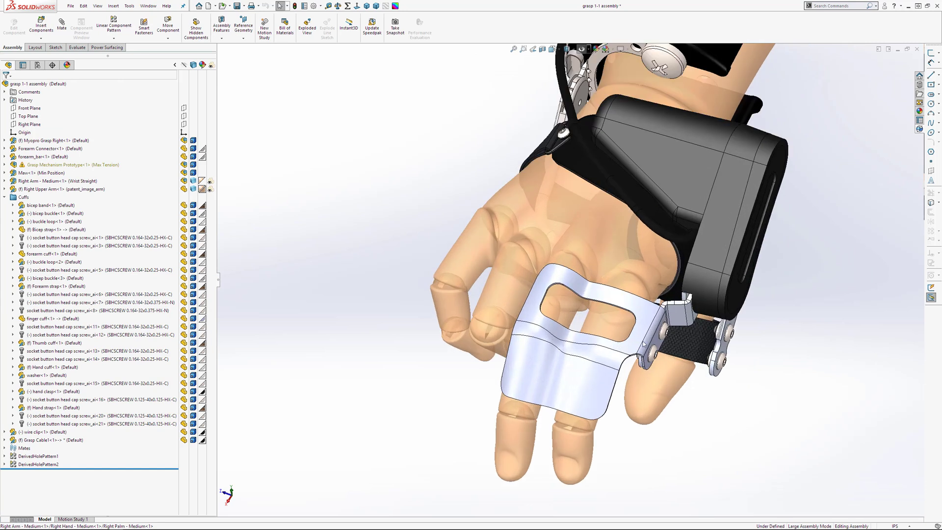
# - Save all modified documents, including the grasp 1-1 assembly, with File > Save All
pyautogui.click(68, 6)
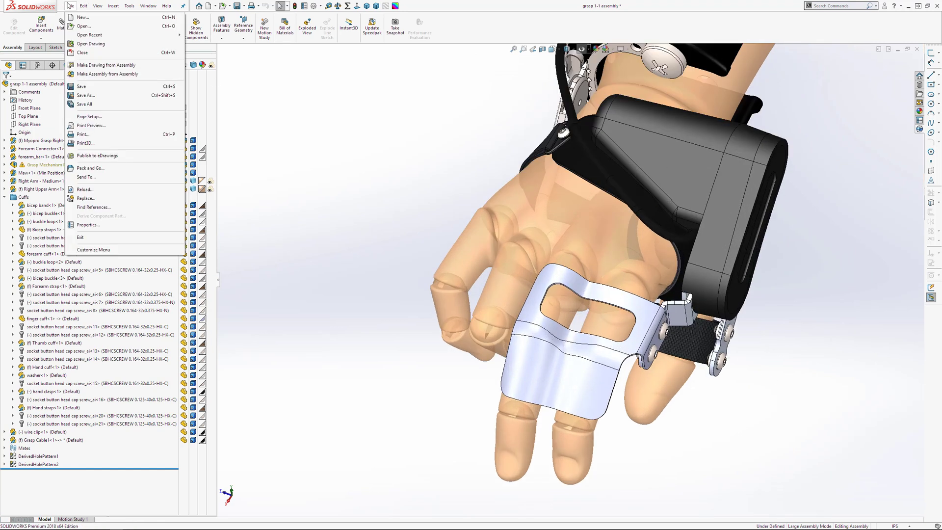
pyautogui.click(99, 104)
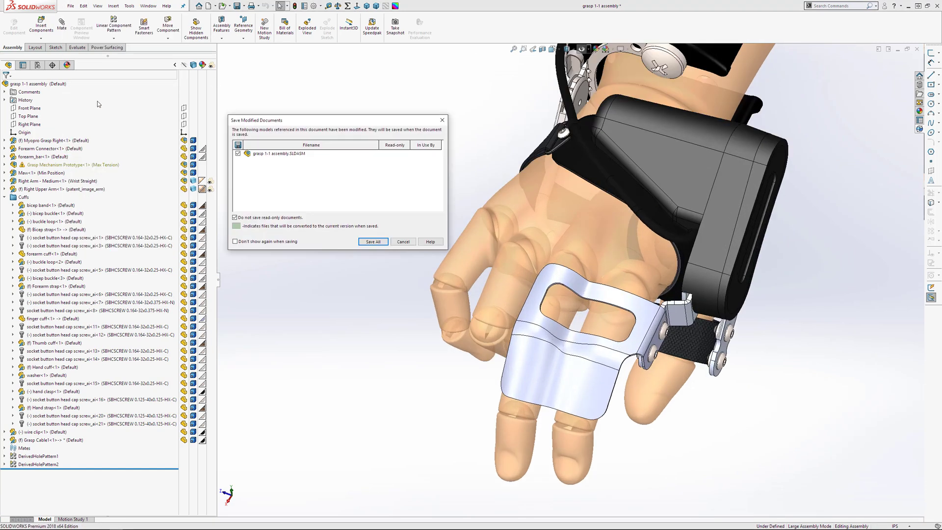
pyautogui.click(372, 241)
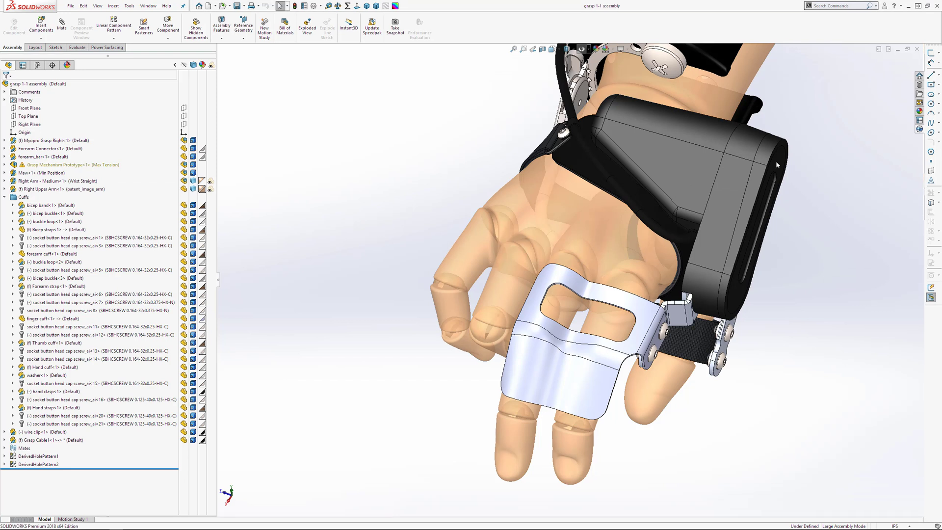
# - Check the grasp 1-1 assembly and its files into the vault from the SOLIDWORKS PDM pane
pyautogui.click(919, 130)
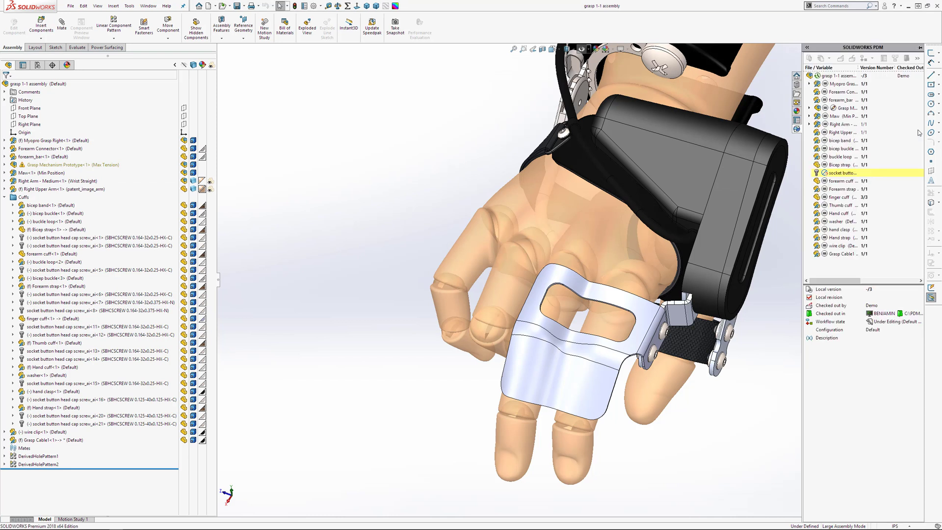
pyautogui.click(847, 77)
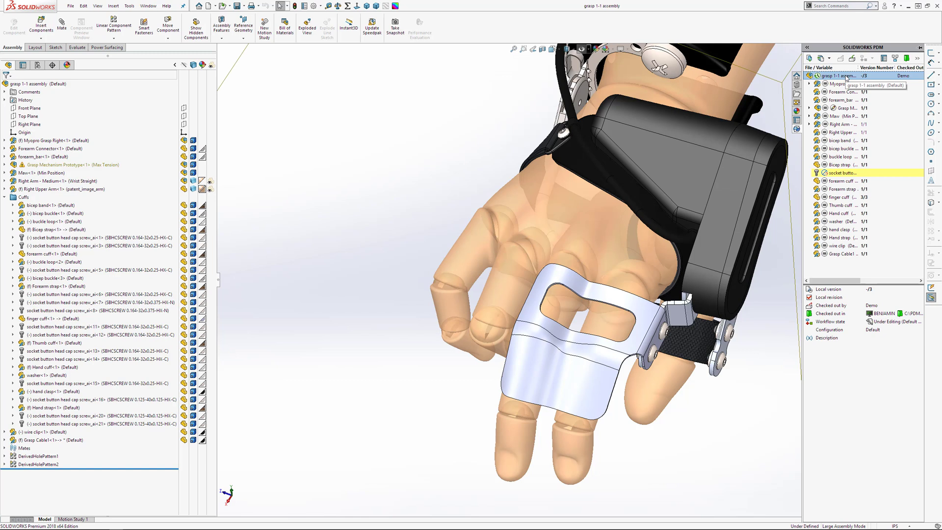
pyautogui.click(852, 59)
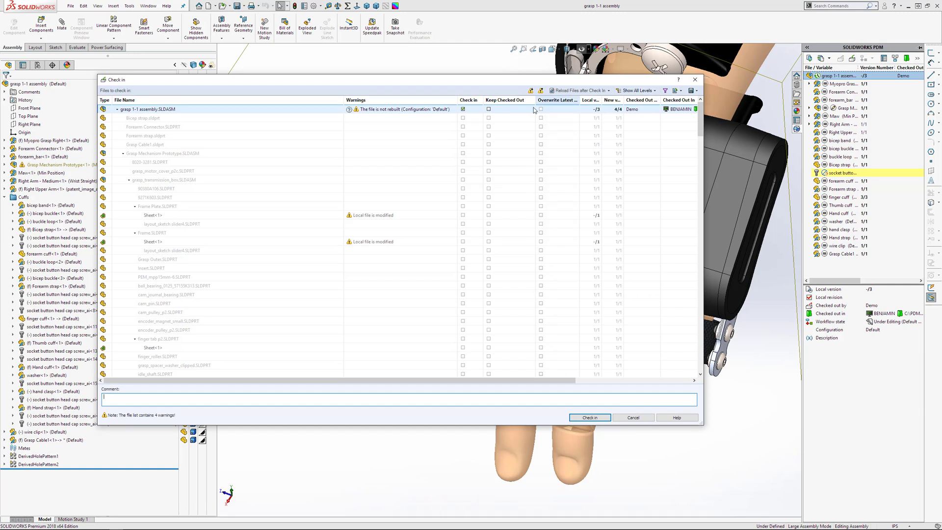
pyautogui.click(587, 417)
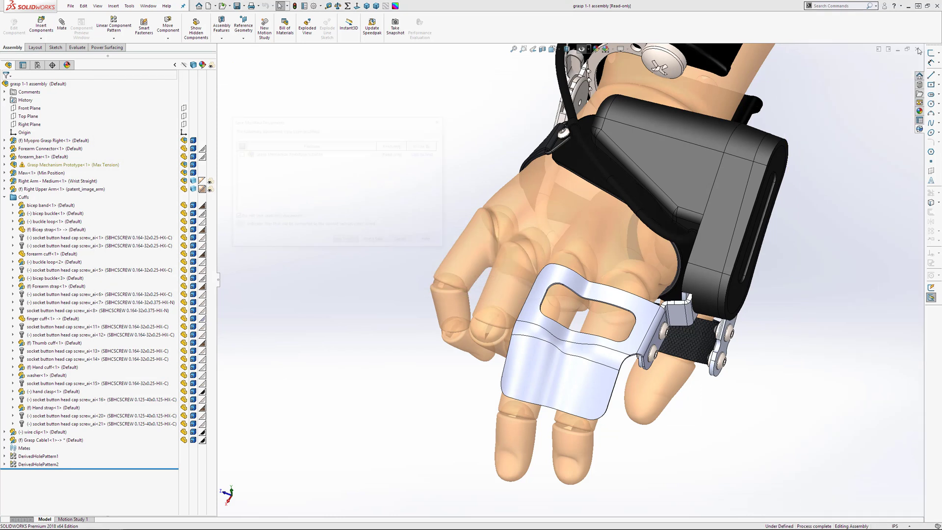
pyautogui.click(379, 240)
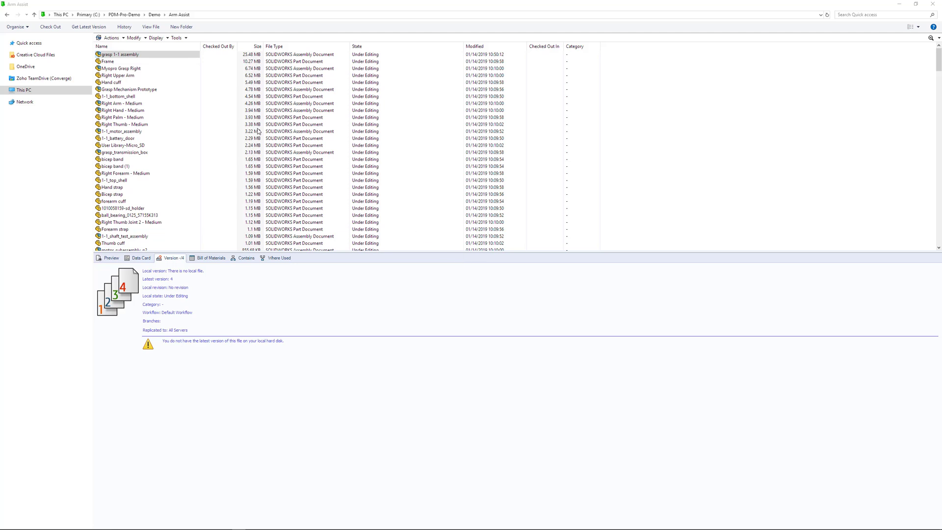
# - Get the latest version of grasp 1-1 assembly so local and vault both read 4/4
pyautogui.rightClick(129, 54)
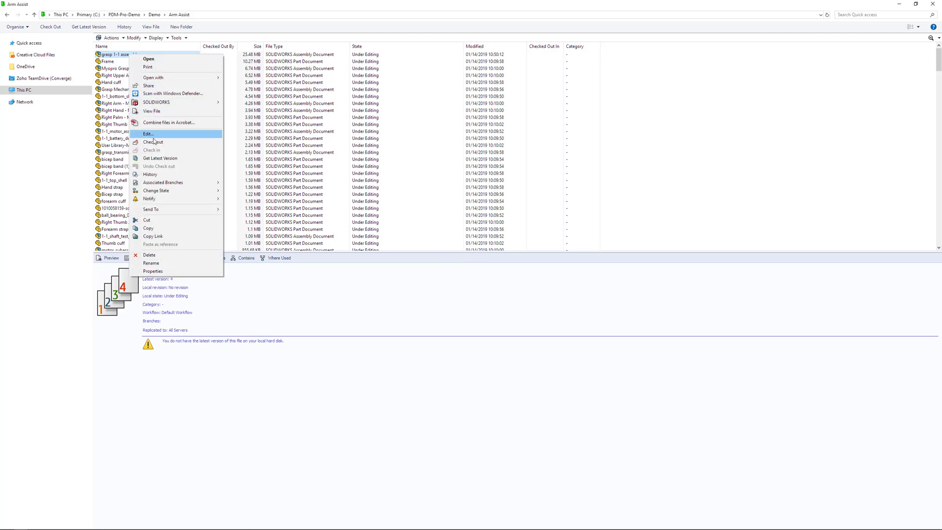
pyautogui.click(156, 159)
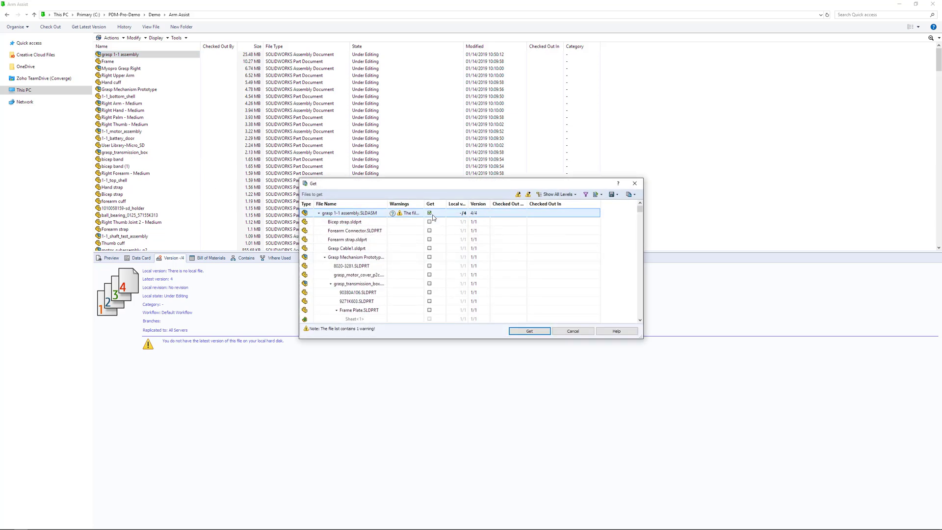
pyautogui.click(529, 332)
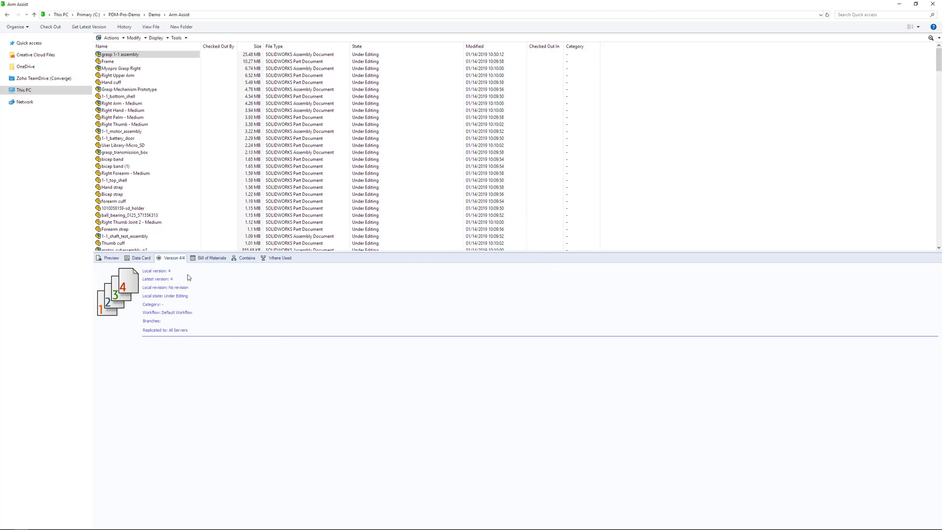
# - Scroll through grasp 1-1 assembly's Bill of Materials, then sort the files by Modified, newest first
pyautogui.click(208, 259)
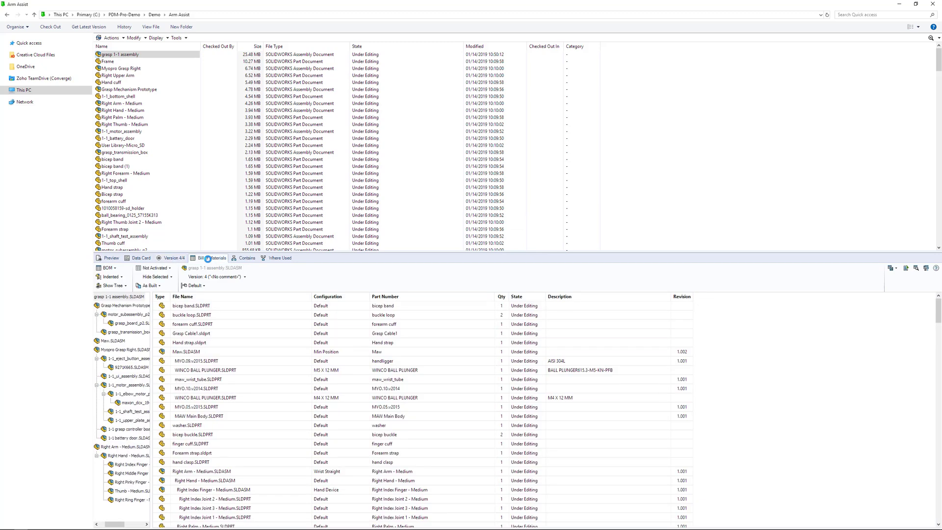
pyautogui.scroll(-2, 239, 316)
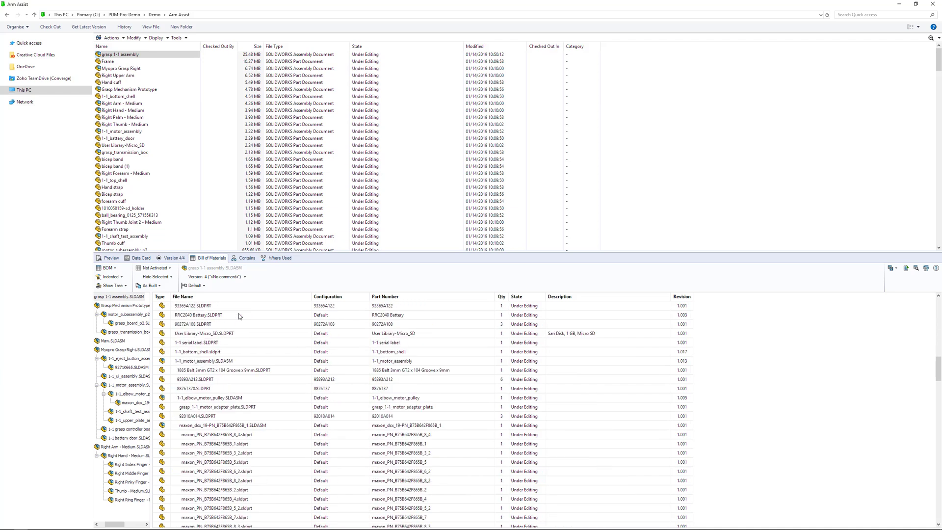
pyautogui.scroll(7, 240, 317)
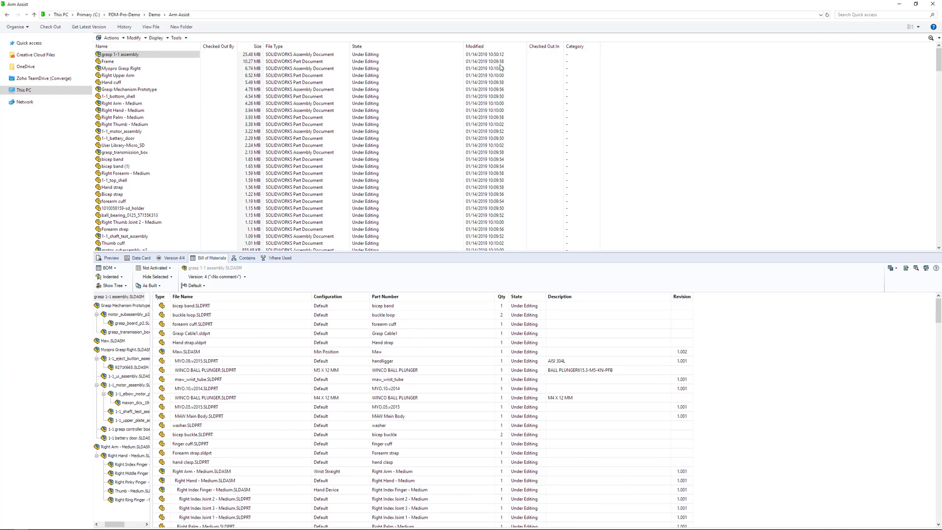
pyautogui.click(483, 46)
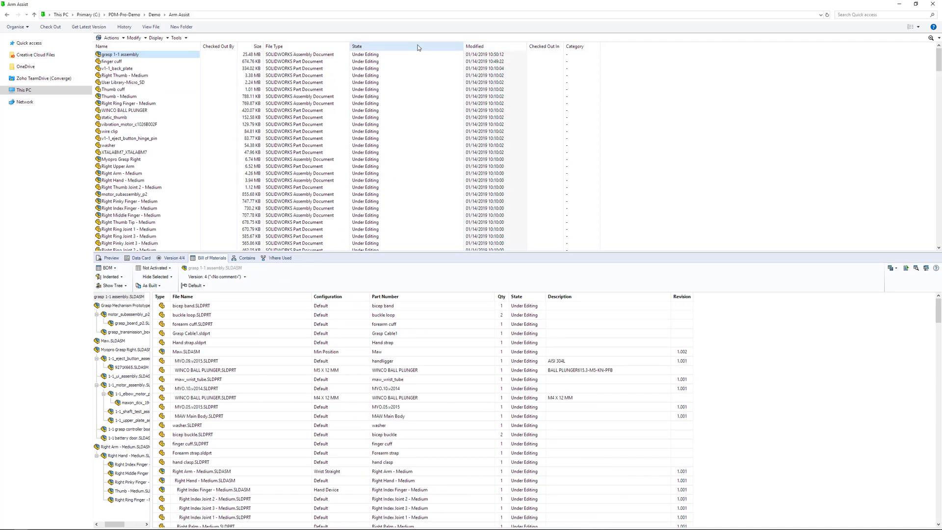
# - Select finger cuff and rotate its 3-D preview
pyautogui.click(112, 62)
pyautogui.click(108, 258)
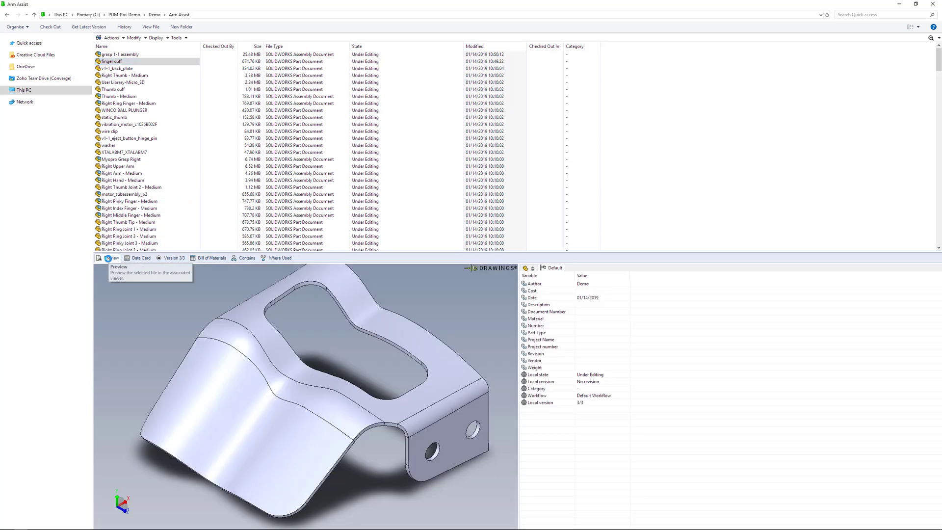
pyautogui.moveTo(351, 397)
pyautogui.mouseDown()
pyautogui.moveTo(319, 353)
pyautogui.moveTo(343, 358)
pyautogui.moveTo(343, 418)
pyautogui.moveTo(343, 356)
pyautogui.moveTo(343, 363)
pyautogui.moveTo(395, 368)
pyautogui.moveTo(444, 357)
pyautogui.moveTo(435, 352)
pyautogui.moveTo(359, 401)
pyautogui.mouseUp()
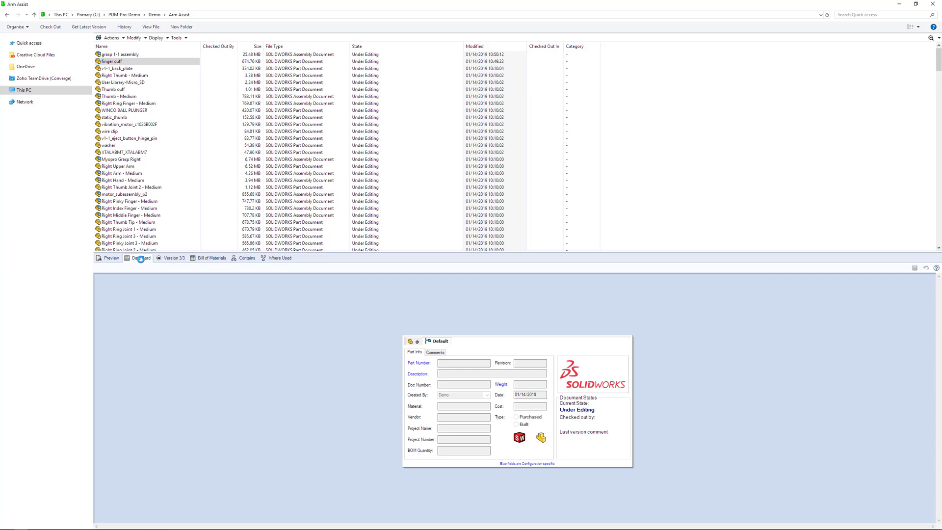
# - Review finger cuff's Version, Bill of Materials, Contains and Where Used tabs, selecting grasp 1-1 assembly
pyautogui.click(164, 258)
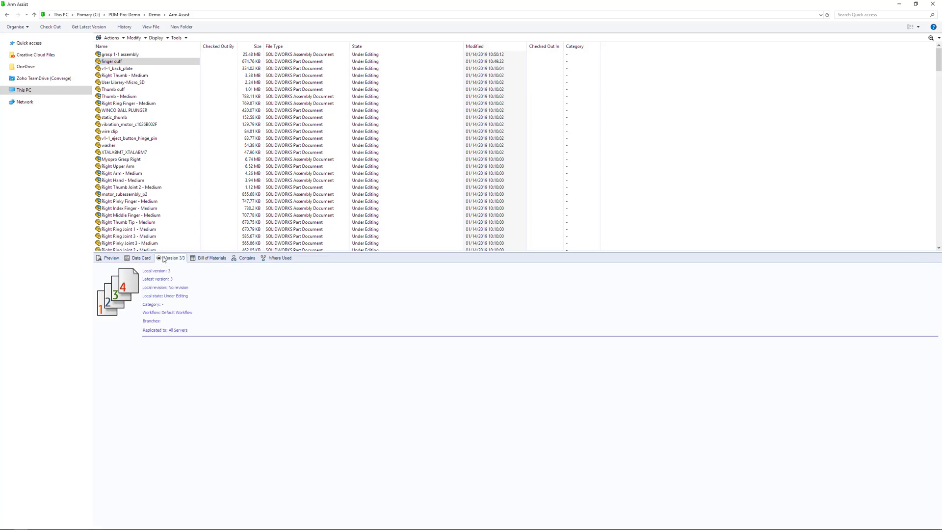
pyautogui.click(207, 258)
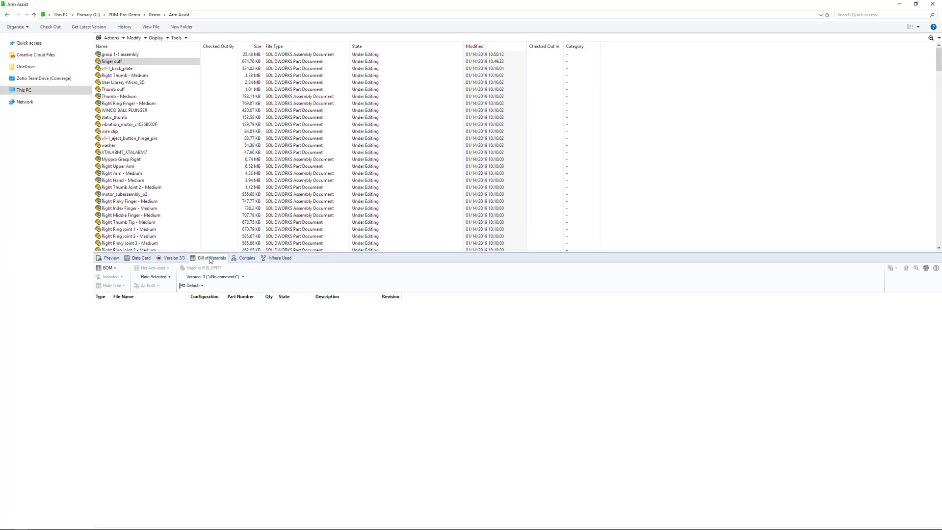
pyautogui.click(248, 258)
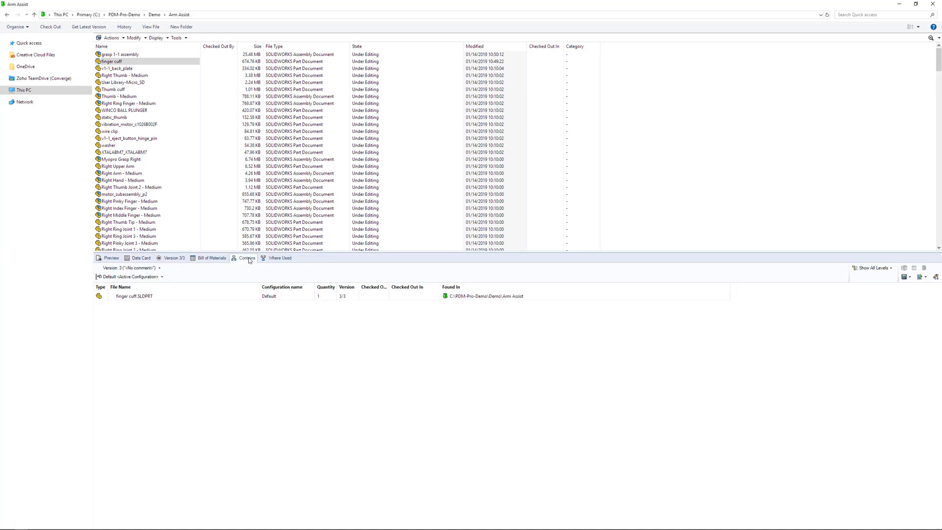
pyautogui.click(274, 258)
pyautogui.click(157, 307)
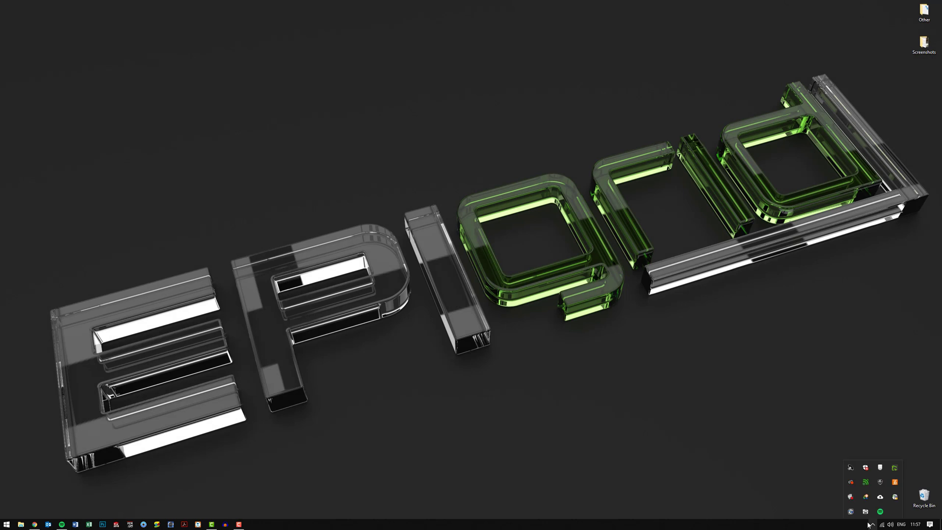
# - Log off the SOLIDWORKS PDM vault from its tray icon, then disconnect the Cisco AnyConnect VPN
pyautogui.rightClick(850, 511)
pyautogui.click(844, 462)
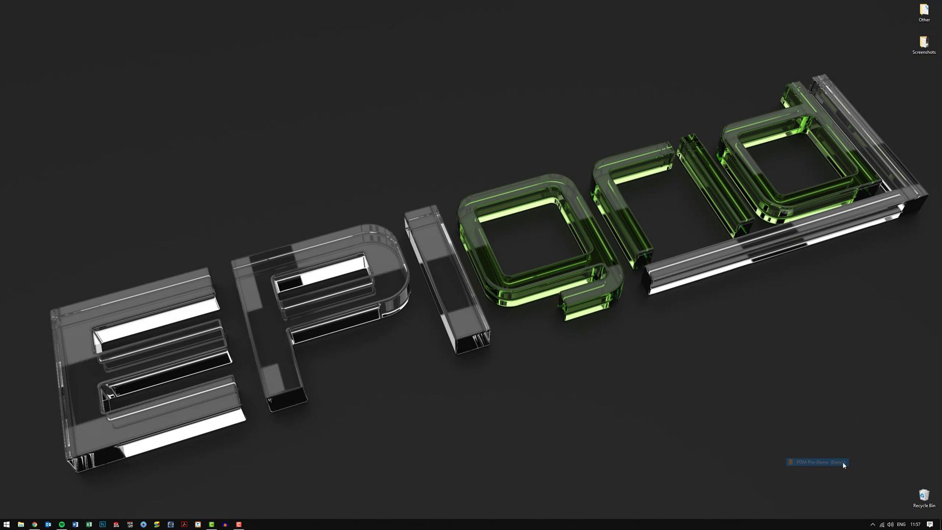
pyautogui.click(872, 524)
pyautogui.click(895, 497)
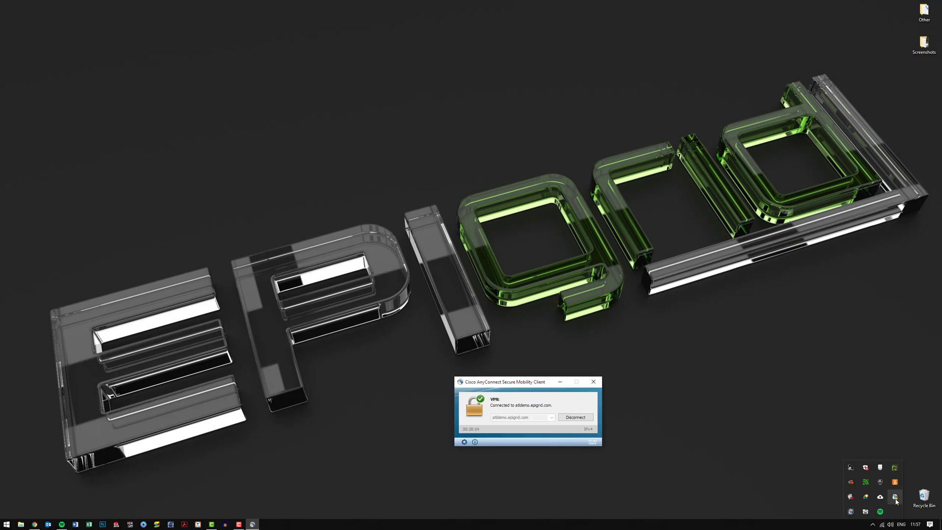
pyautogui.click(593, 383)
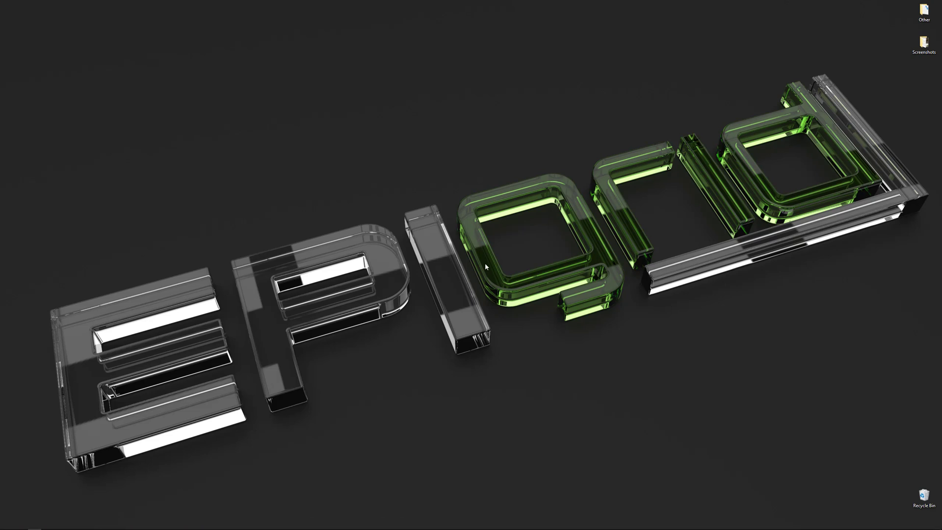